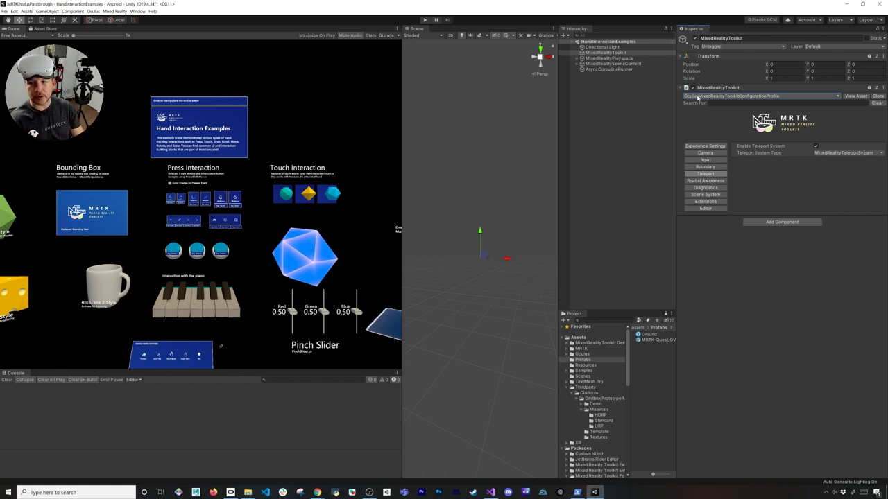
Keep the Oculus configuration profile with the teleport system left enabled
click(698, 97)
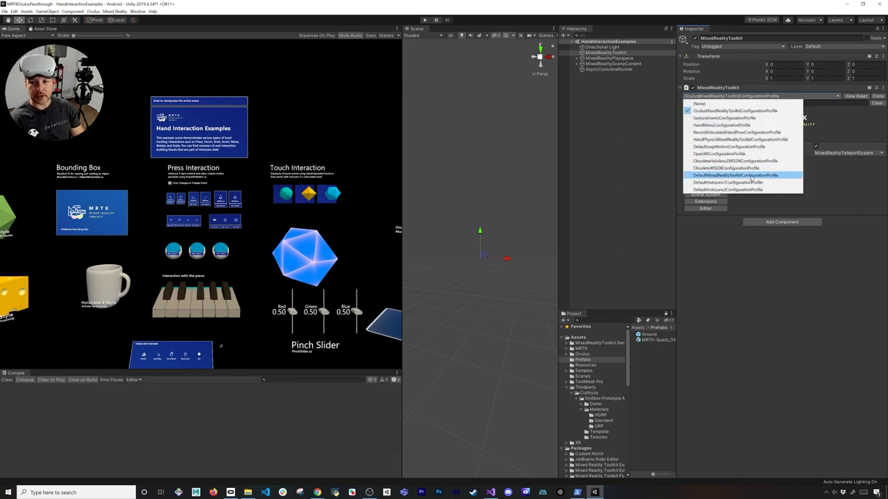
click(707, 112)
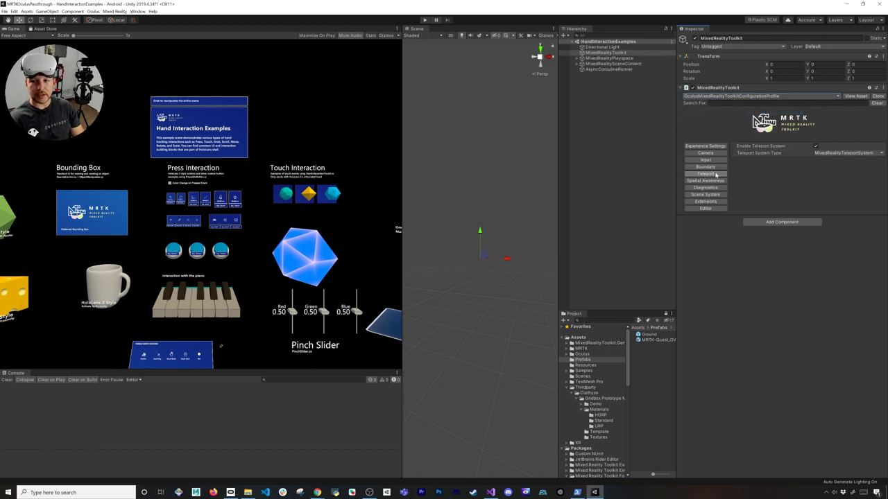
click(815, 147)
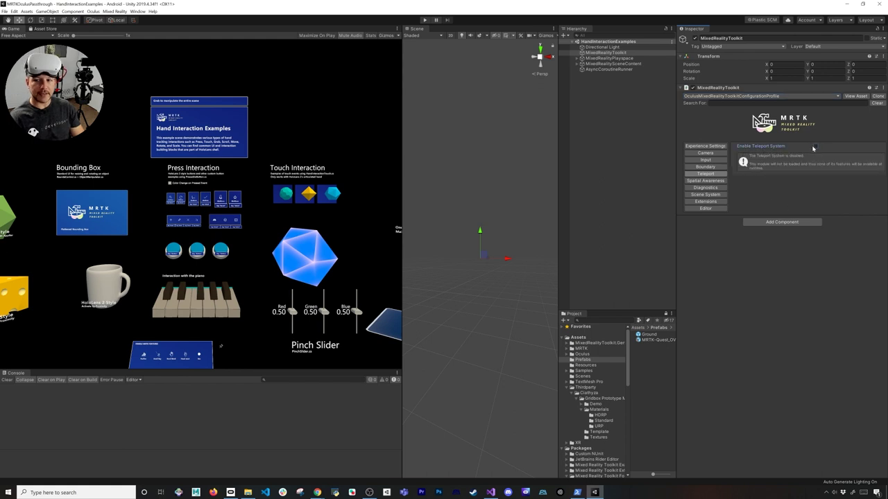
click(816, 147)
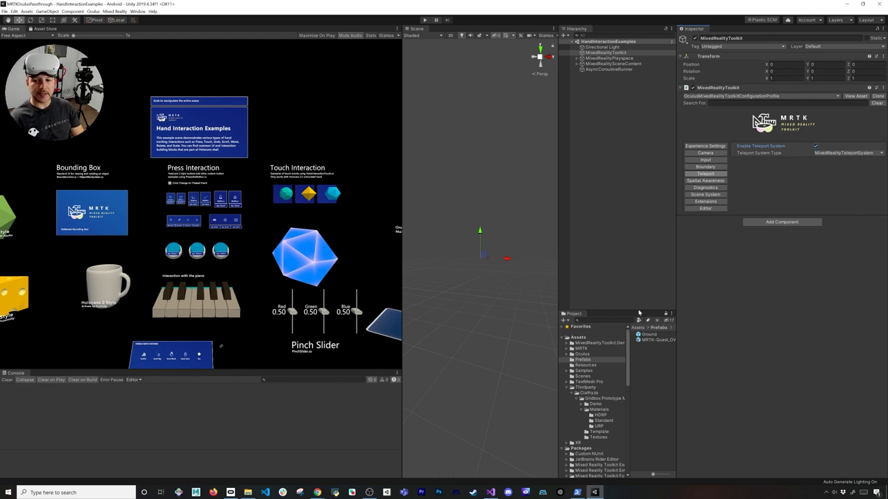
Drag the Ground floor plane into the scene and tilt the view down onto it
drag(646, 335, 617, 114)
scroll(502, 212, up, 3)
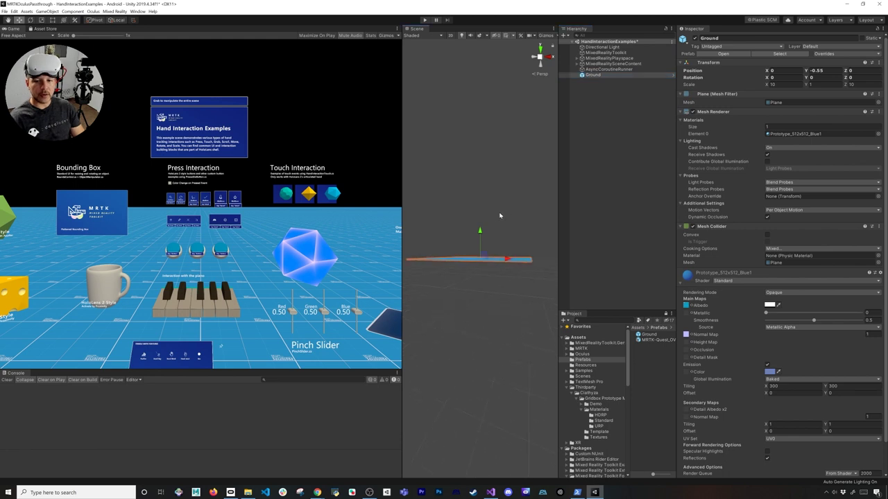
alt+drag(501, 214, 487, 222)
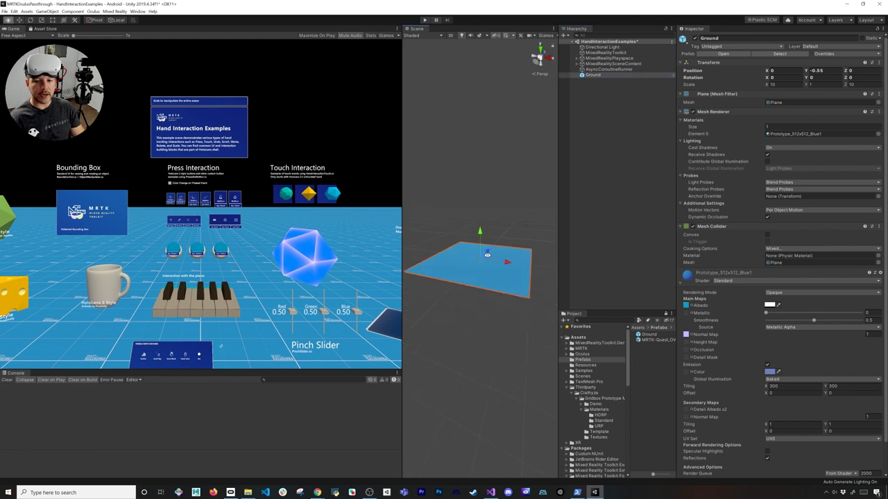
Frame the TouchExamples group in the Scene view and play the scene
click(577, 64)
click(604, 92)
key(f)
scroll(524, 218, down, 3)
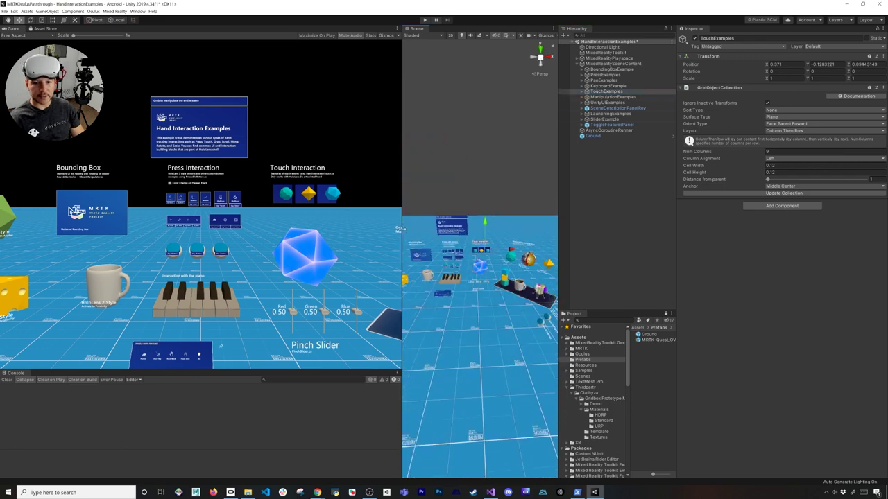
drag(401, 229, 350, 223)
click(424, 20)
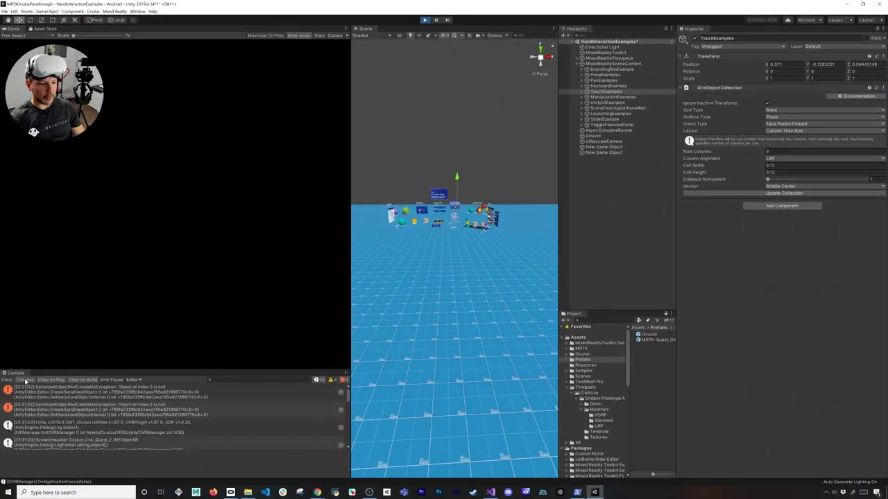
Stop the scene, clear the Console, and import ParabolicTeleportPointer.prefab into Prefabs
key(ctrl+p)
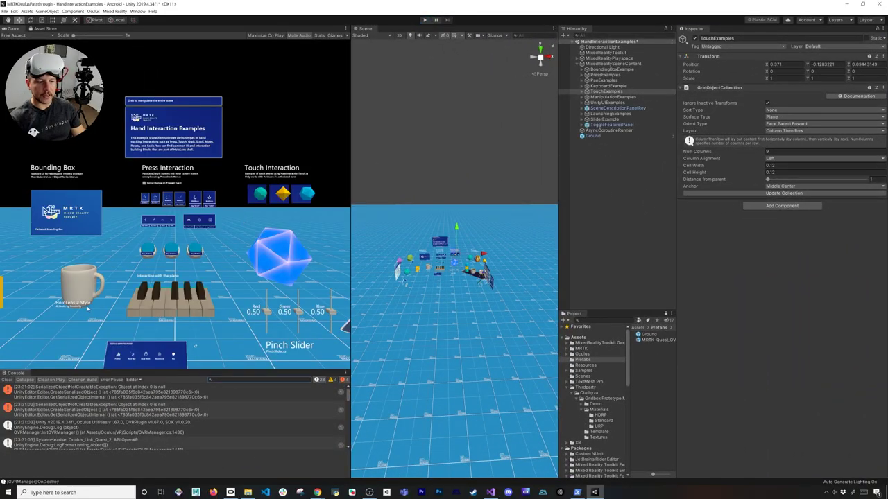
click(7, 380)
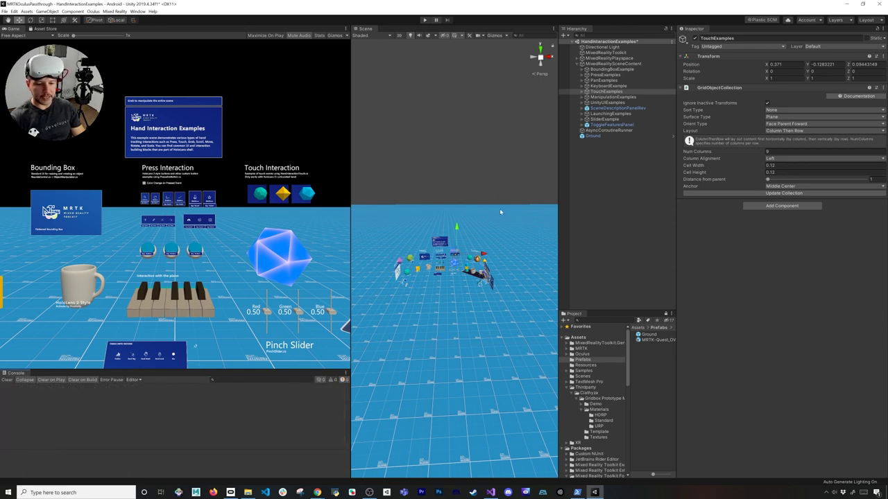
click(247, 493)
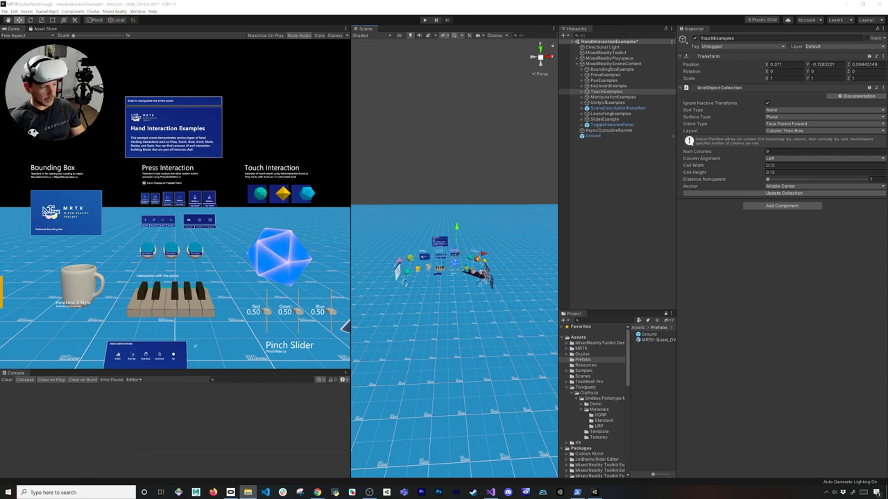
drag(483, 366, 660, 362)
click(663, 345)
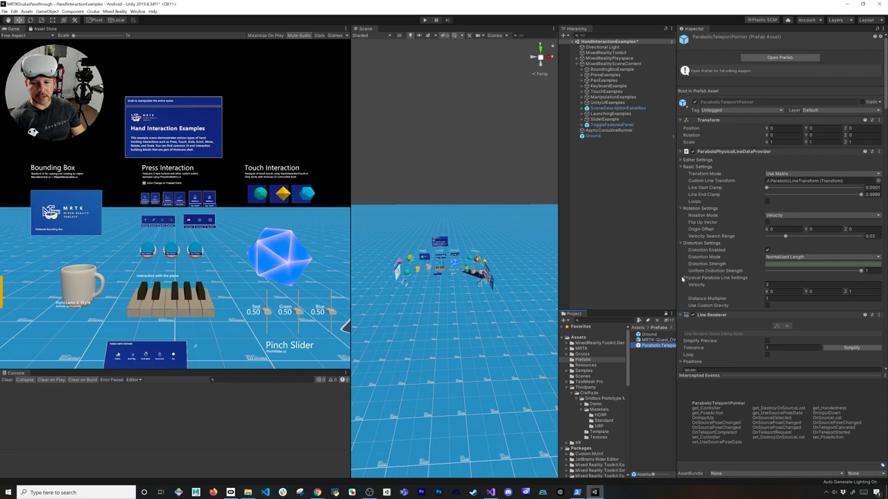
Browse MRTK Foundation to the Pointers prefabs, inspect the original ParabolicTeleportPointer, then select MixedRealityToolkit
scroll(621, 362, down, 6)
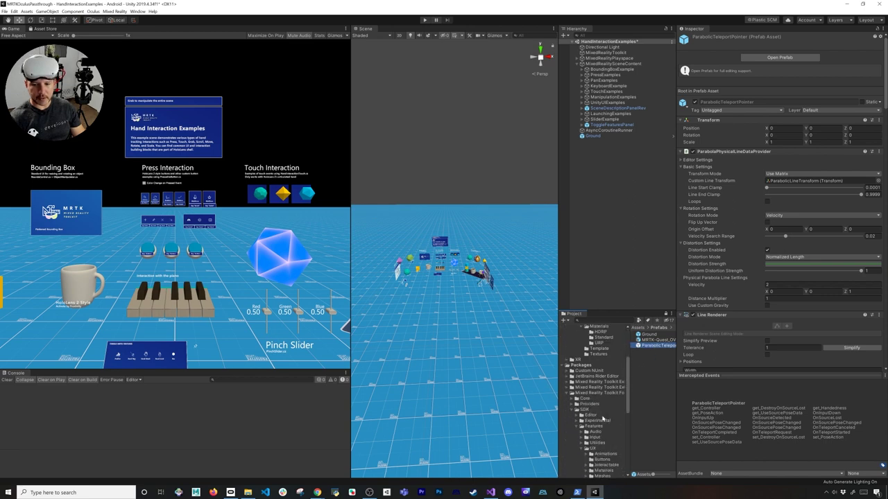
click(610, 393)
drag(558, 395, 497, 400)
drag(570, 401, 613, 397)
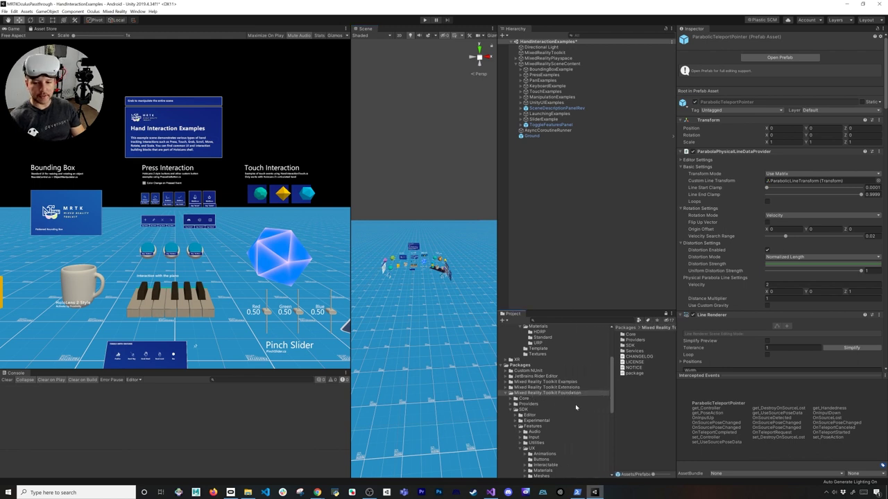
scroll(575, 406, down, 3)
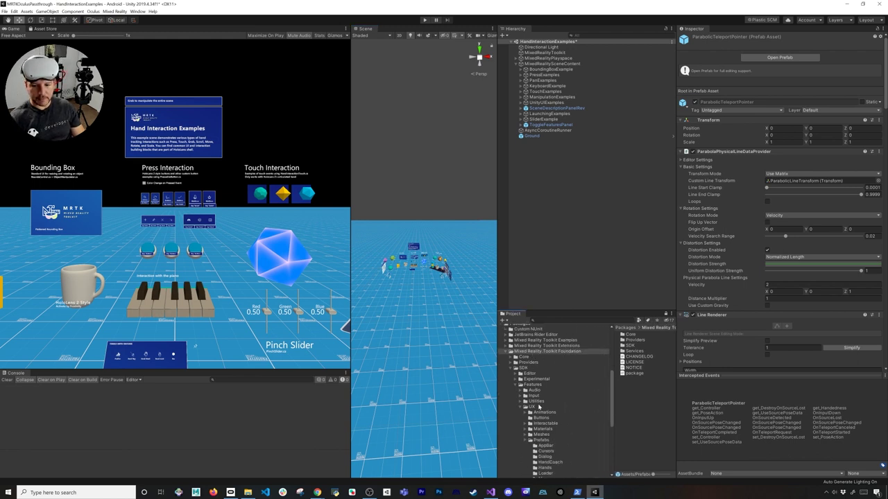
scroll(540, 406, down, 6)
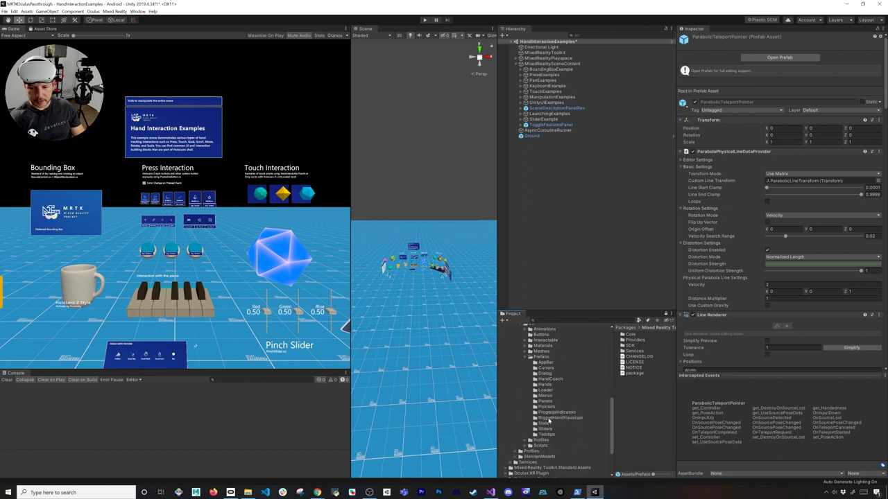
click(547, 406)
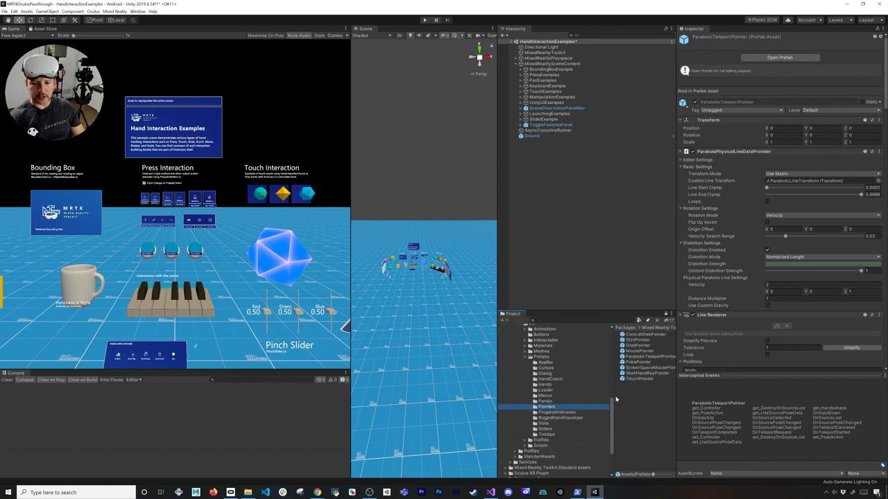
click(638, 357)
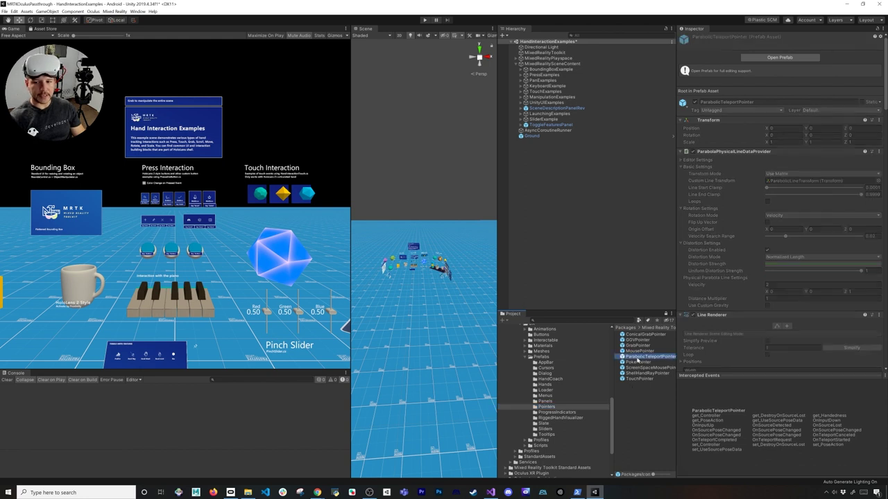
click(557, 54)
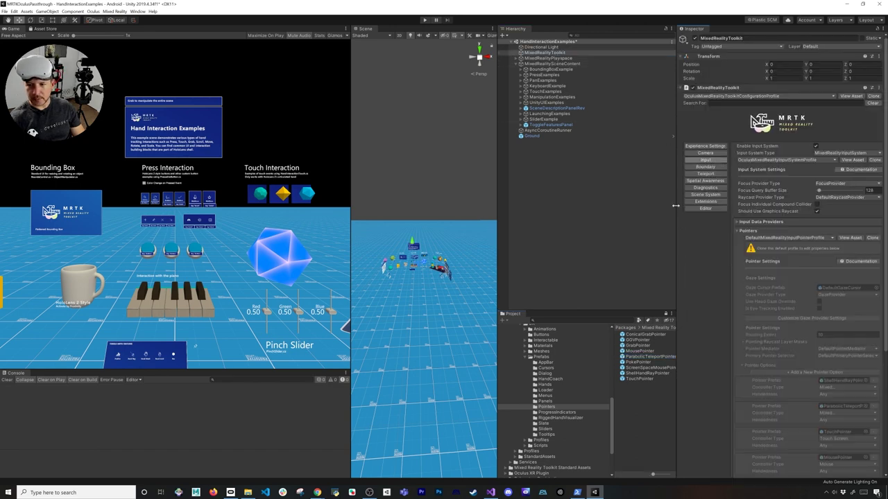
drag(676, 208, 636, 215)
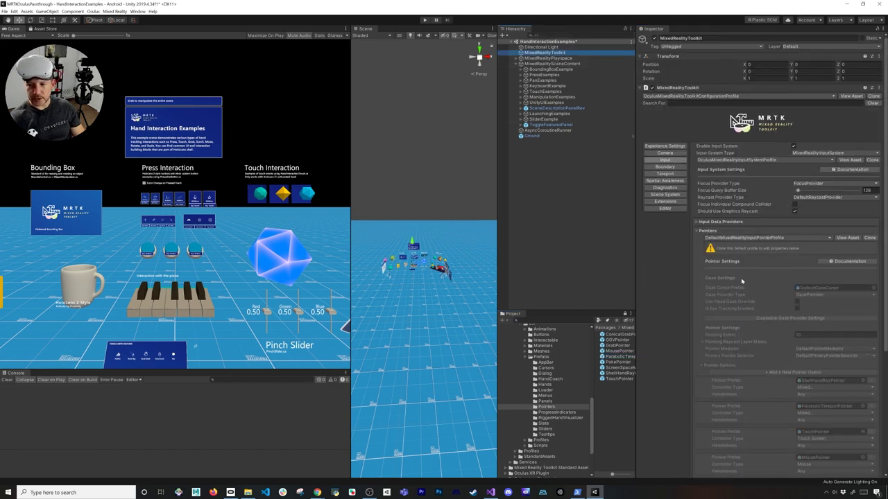
scroll(789, 303, down, 3)
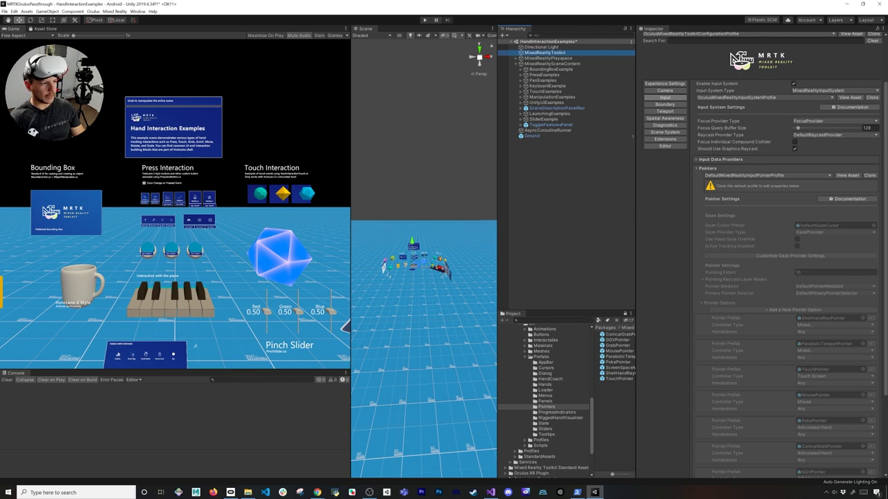
click(247, 493)
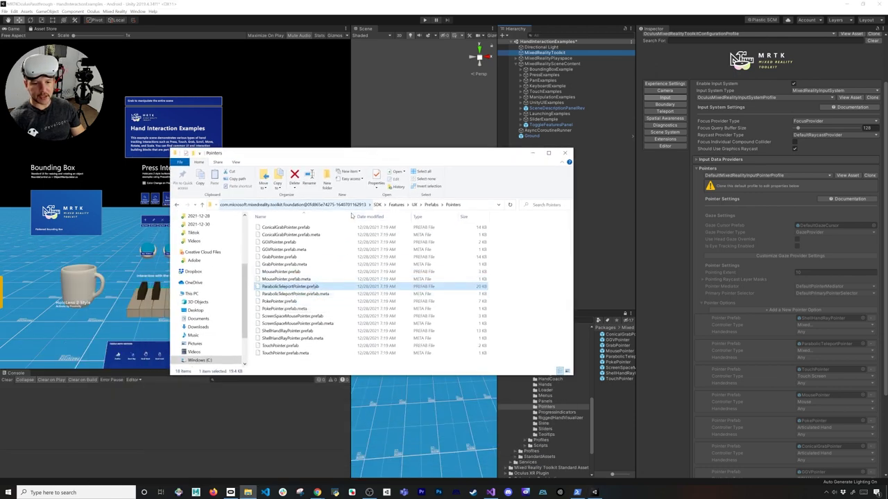
mouse_move(309, 289)
mouse_down()
mouse_move(330, 294)
mouse_move(316, 292)
mouse_up()
click(532, 154)
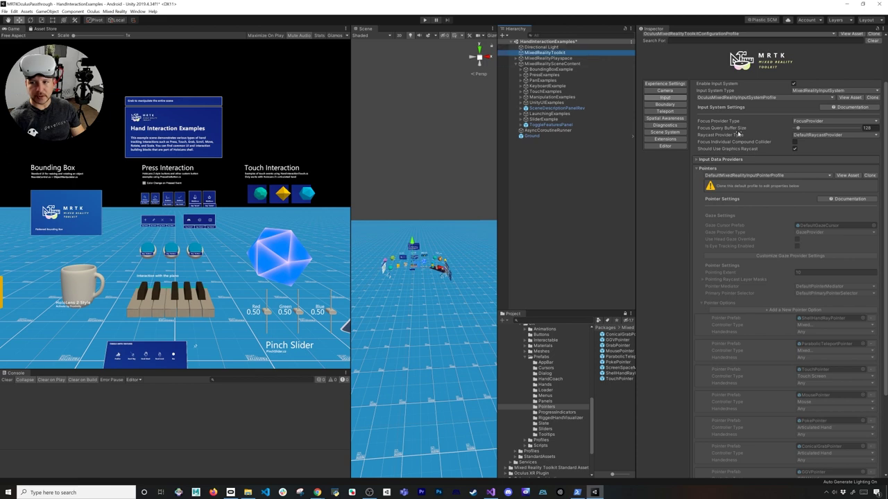
click(867, 174)
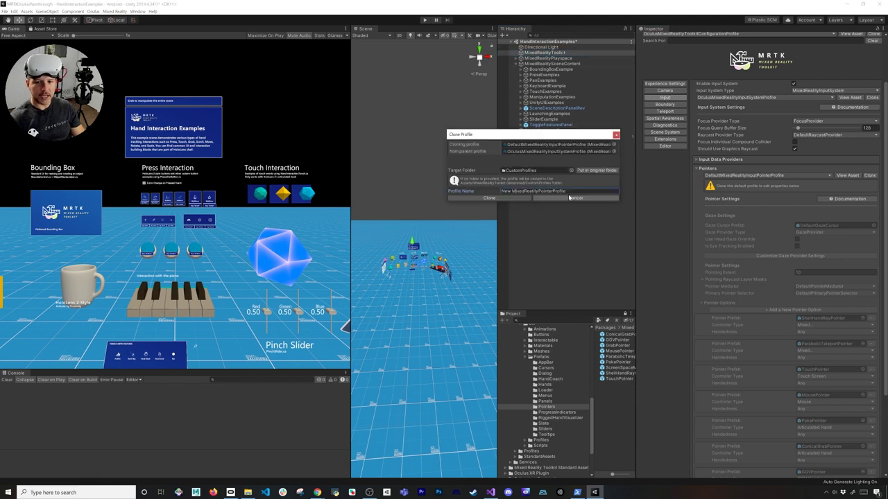
Prefix the cloned profile name with Oculus and create OculusMixedRealityPointerProfile
key(BackSpace)
key(BackSpace)
key(BackSpace)
key(BackSpace)
text(Oculus)
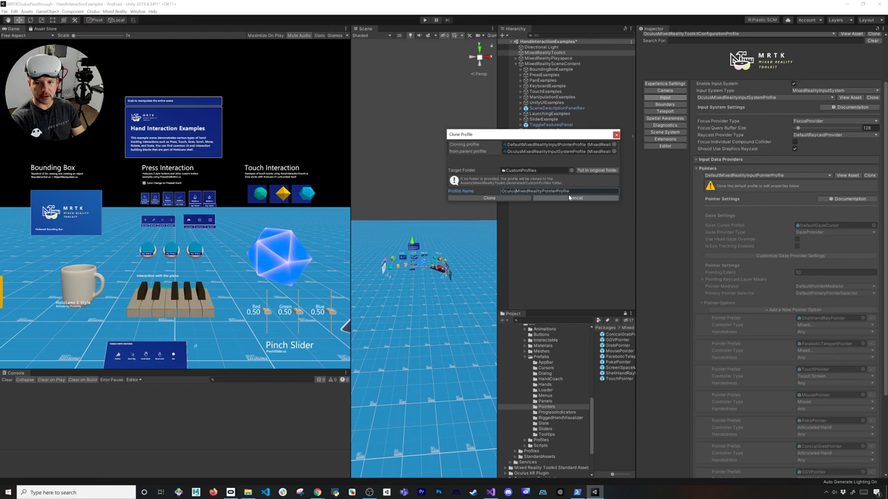
click(521, 200)
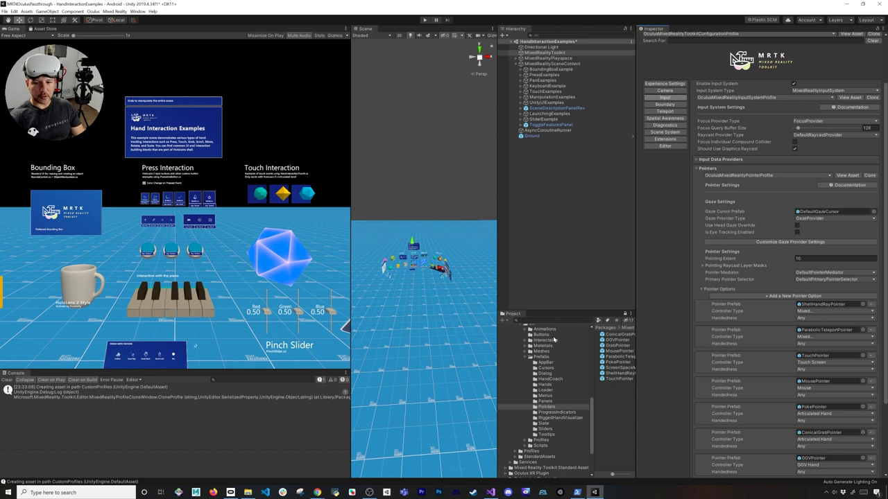
scroll(558, 341, up, 10)
Assign the project's ParabolicTeleportPointer copy from Assets/Prefabs to the Pointer Prefab slot
click(521, 359)
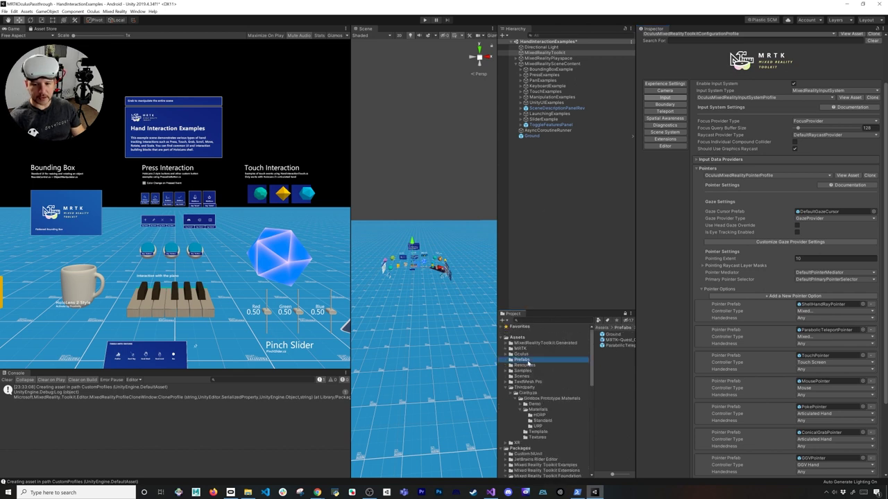
drag(620, 346, 817, 338)
click(618, 346)
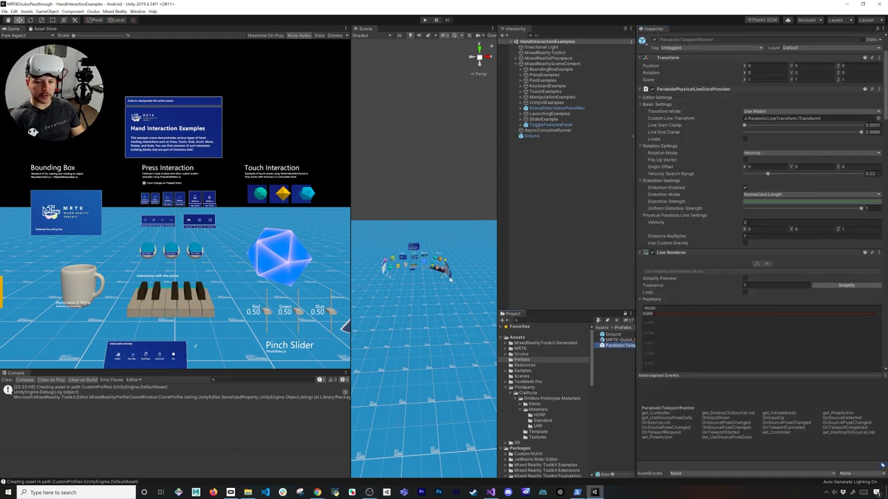
Zoom the Scene view and select the Ground plane
drag(497, 276, 507, 277)
scroll(411, 232, up, 5)
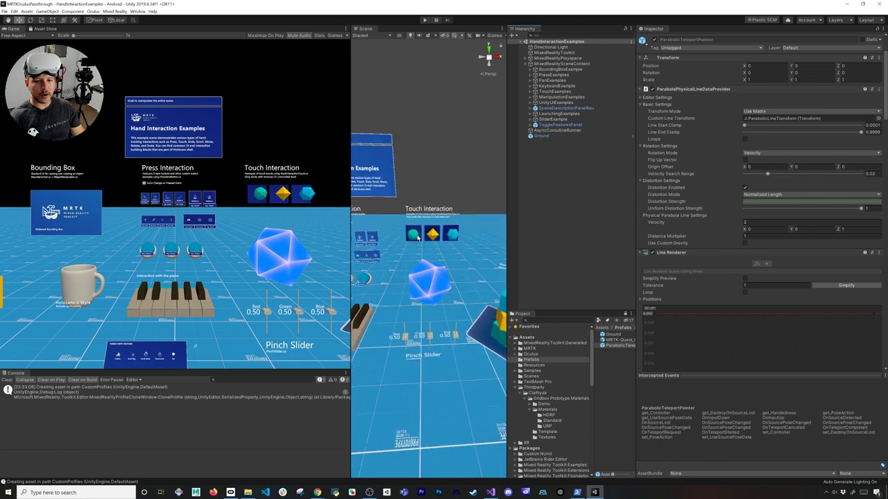
scroll(451, 227, up, 2)
click(447, 226)
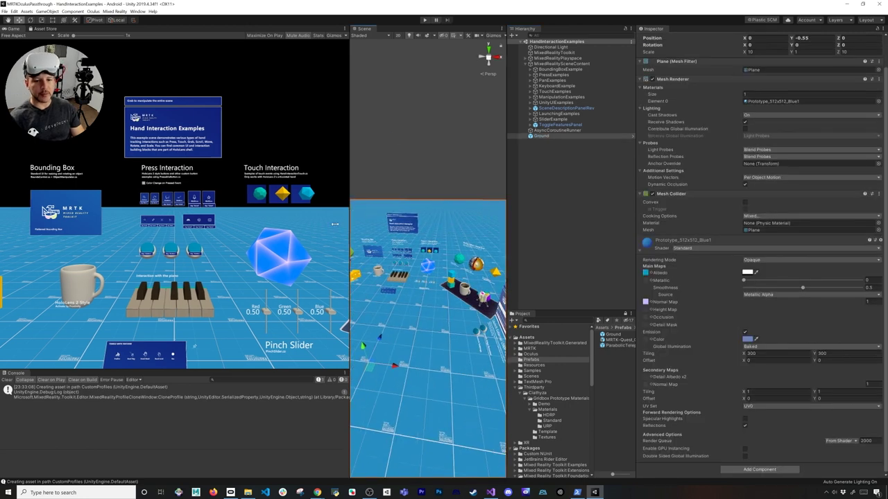
drag(348, 226, 209, 225)
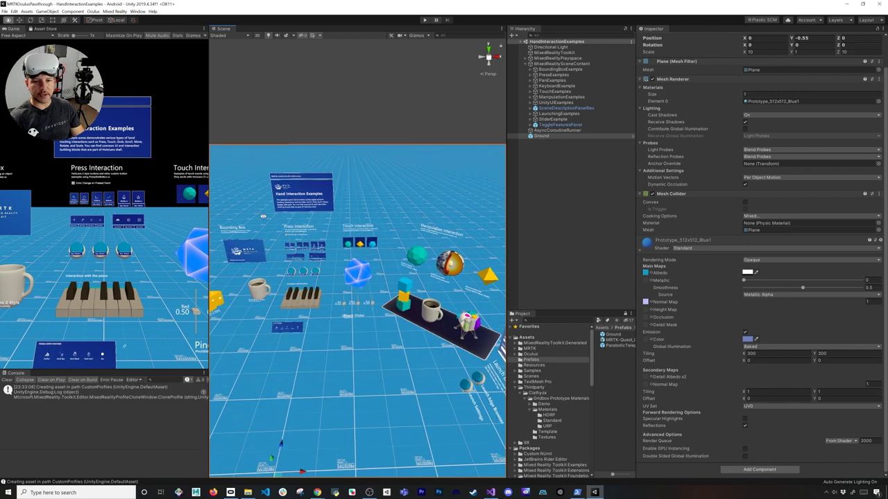
Check in Tags & Layers that User Layer 8 is TeleportArea, then select the ParabolicTeleportPointer prefab
click(547, 54)
click(798, 46)
click(815, 98)
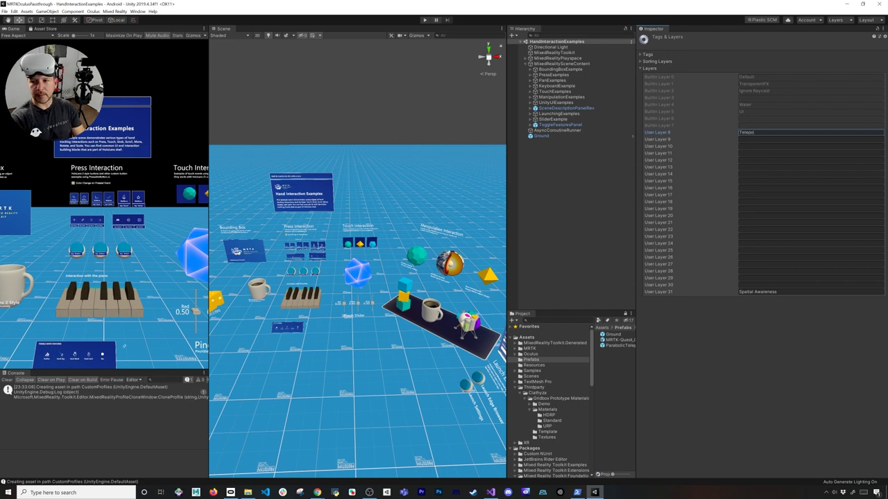
click(562, 136)
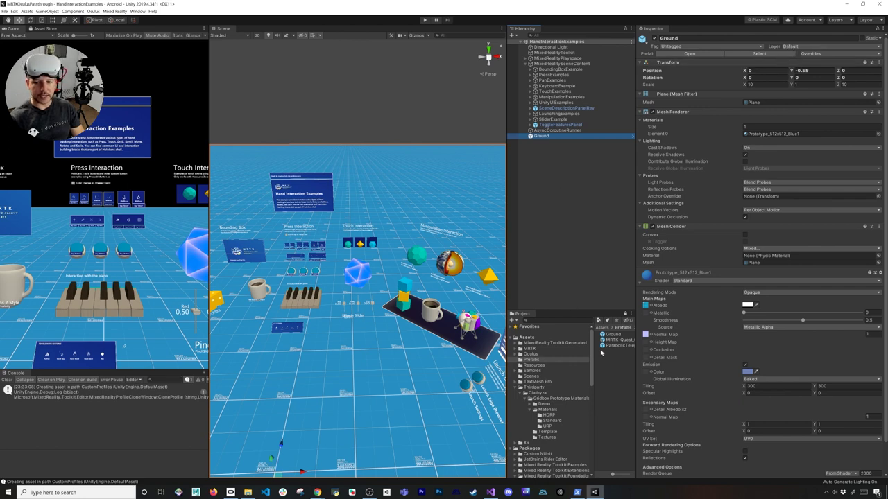
click(609, 346)
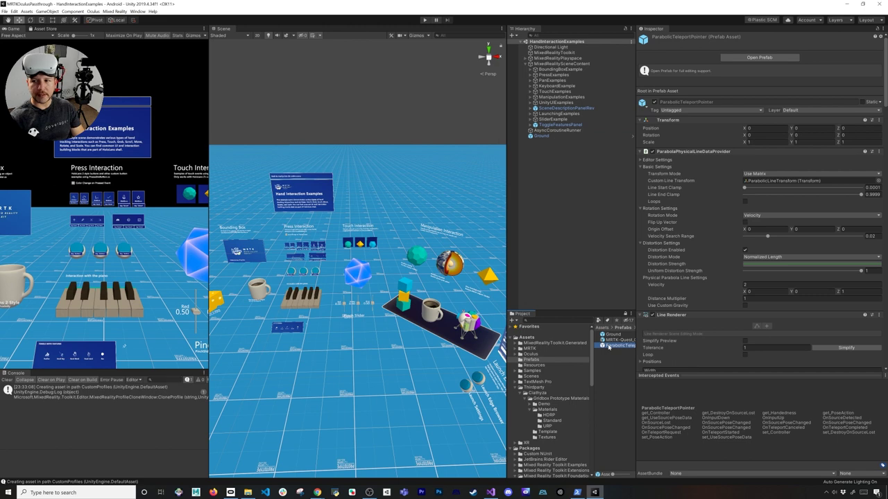
In the ParabolicTeleportPointer prefab, set Valid Layers to TeleportArea only instead of Default, then exit prefab mode
double_click(609, 346)
scroll(704, 161, down, 3)
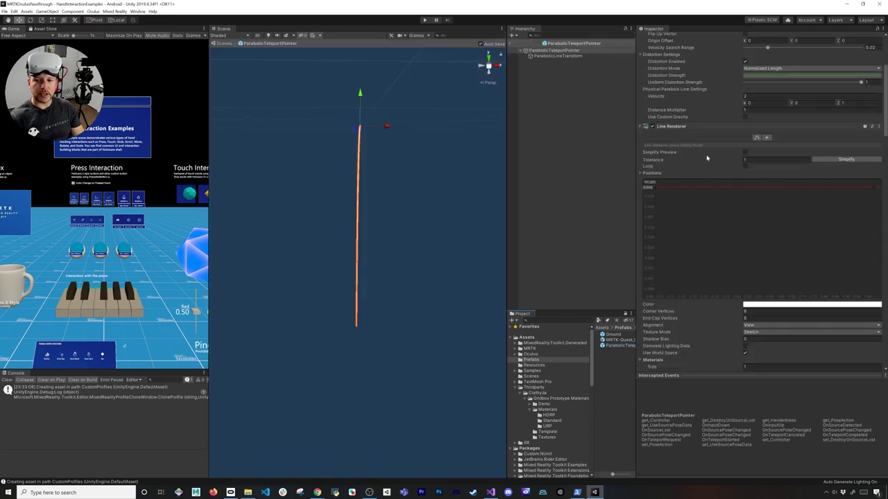
scroll(712, 155, down, 3)
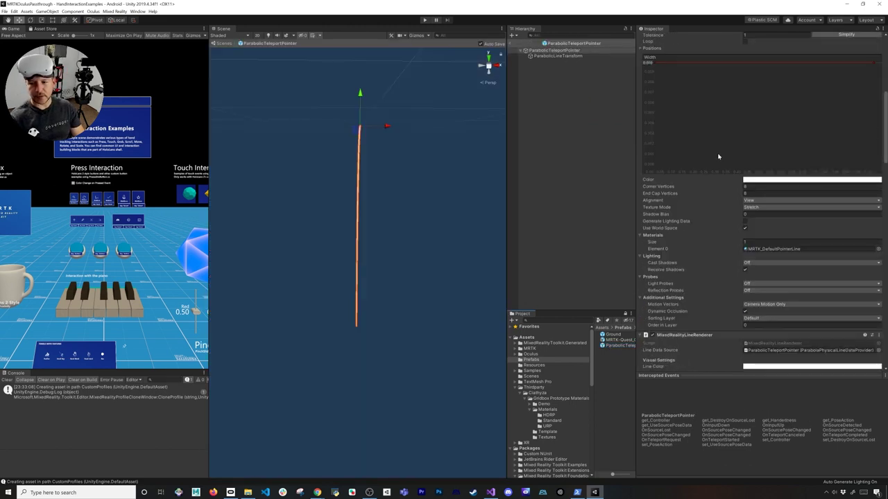
scroll(718, 156, down, 4)
scroll(719, 155, down, 2)
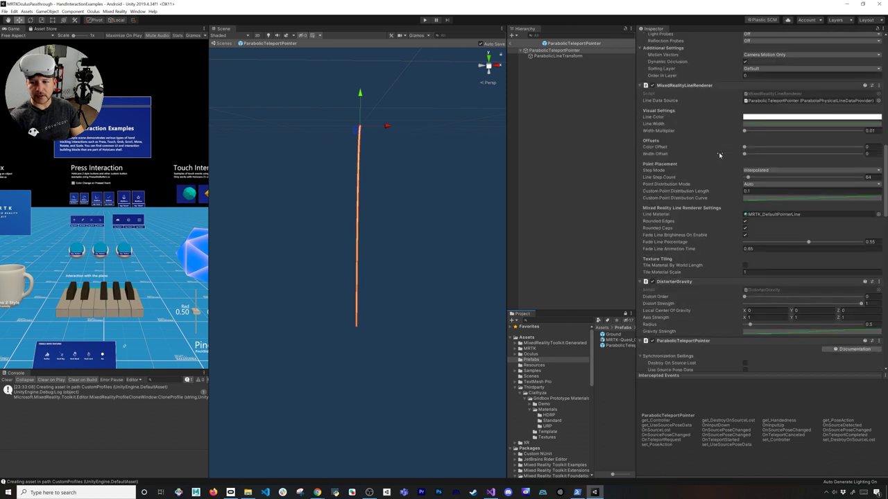
scroll(707, 143, down, 2)
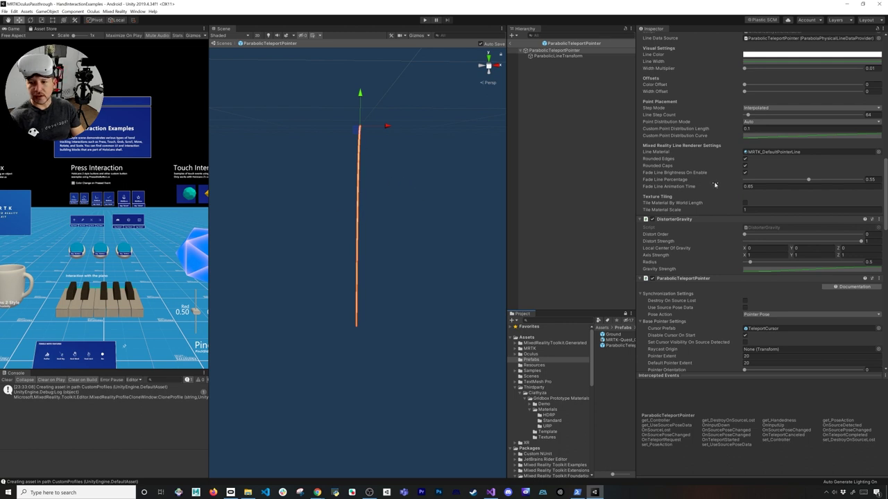
scroll(717, 187, down, 2)
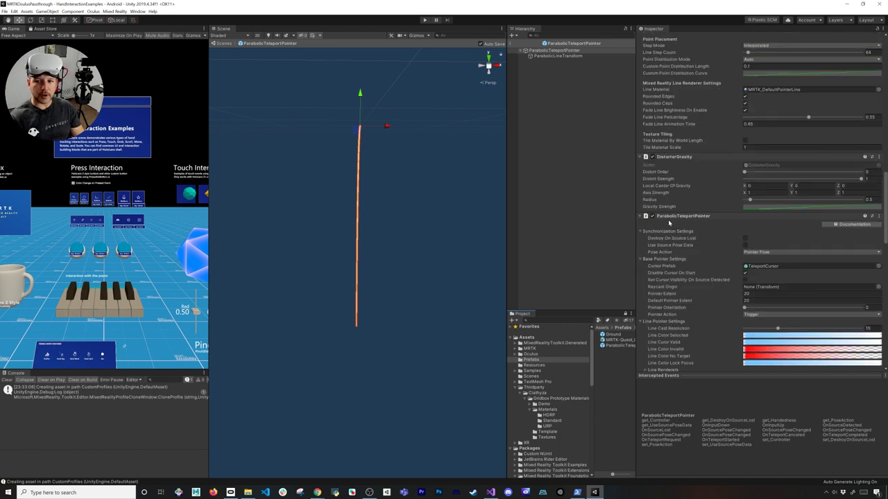
scroll(676, 226, down, 8)
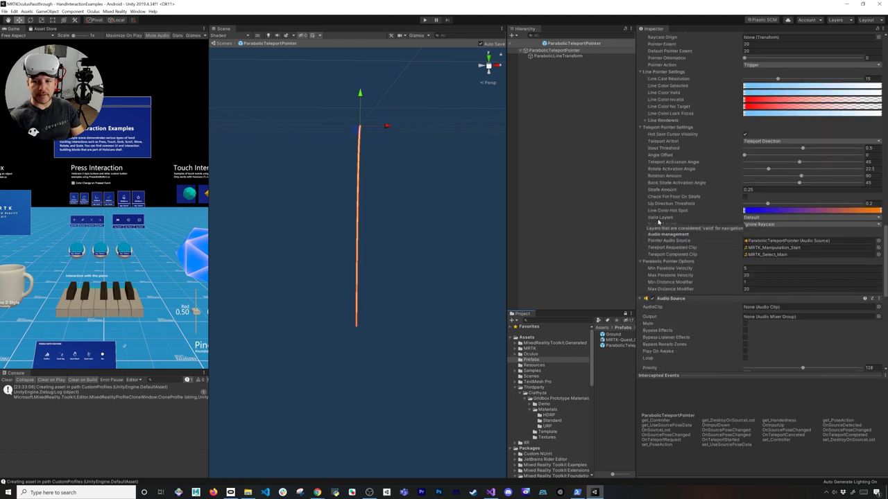
click(751, 218)
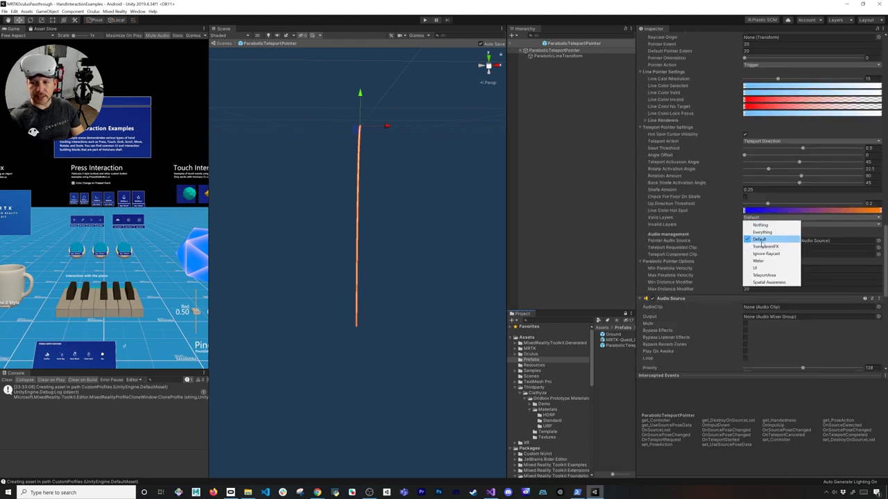
click(762, 276)
click(750, 218)
click(759, 239)
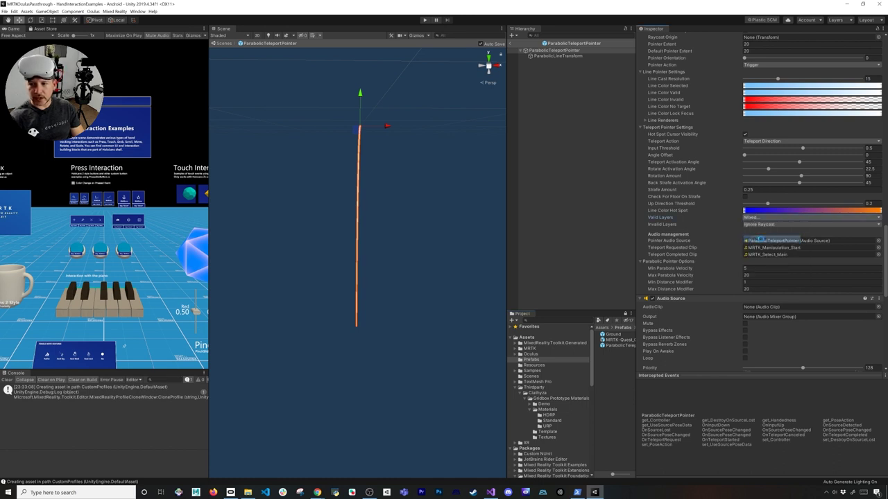
click(511, 44)
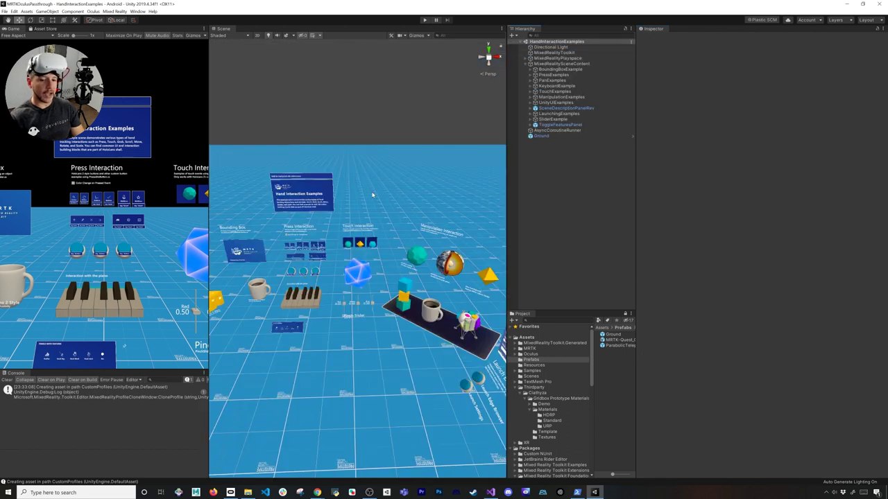
Create a new Cube in the scene and roughly flatten it with the Scale tool
right_drag(335, 256, 340, 245)
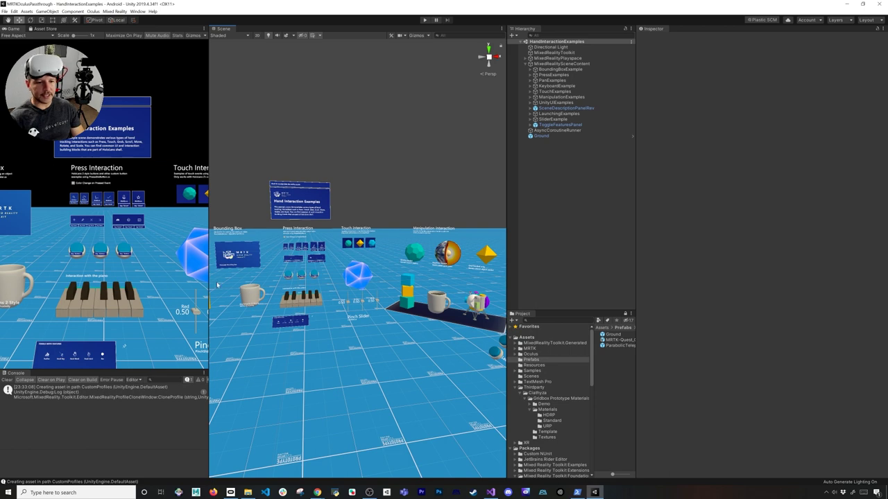
drag(208, 286, 267, 286)
right_drag(388, 298, 545, 180)
right_click(545, 180)
mouse_move(569, 244)
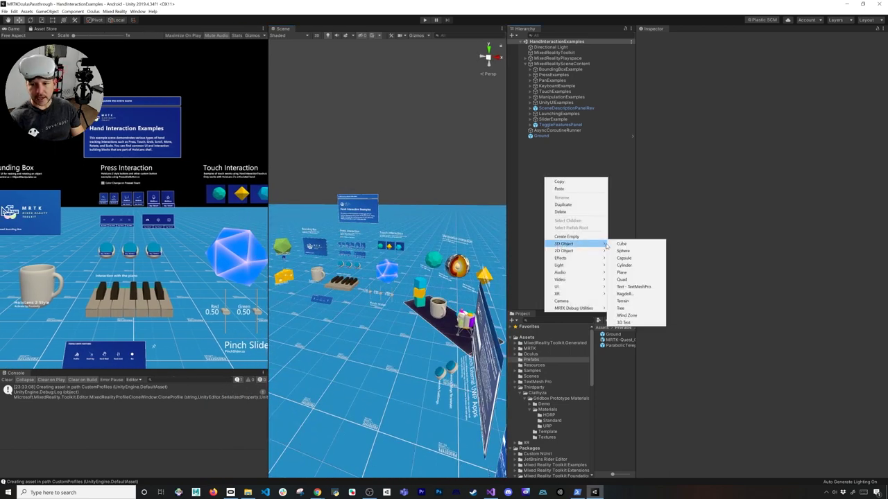
click(615, 246)
key(r)
drag(387, 233, 357, 269)
Set the cube's Scale to 0.3, 0.01, 0.3 and frame it
click(755, 78)
text(0.3)
key(Tab)
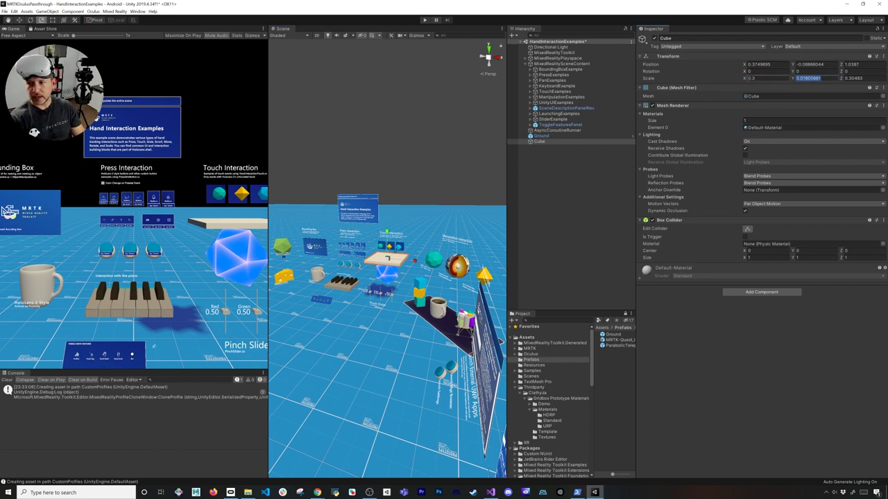
text(0.01)
key(Tab)
text(0.3)
key(Return)
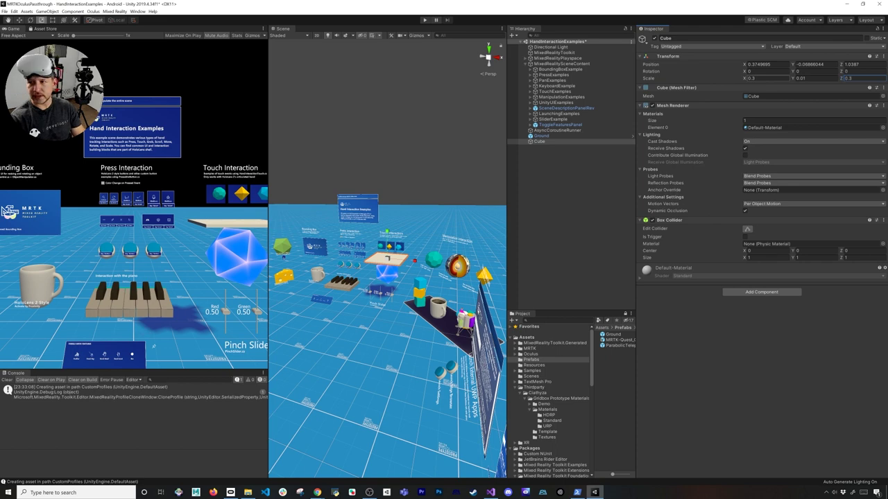
key(f)
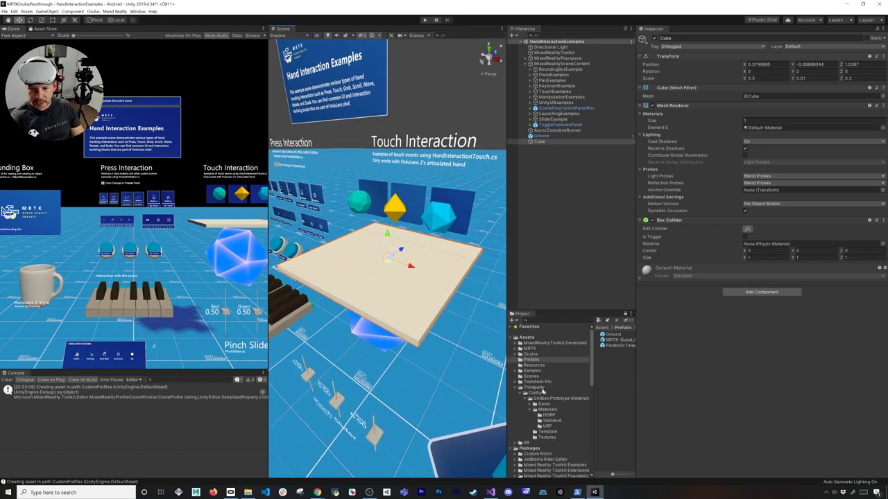
Apply the orange Prototype_512x512_Orange material to the slab
click(549, 414)
click(551, 420)
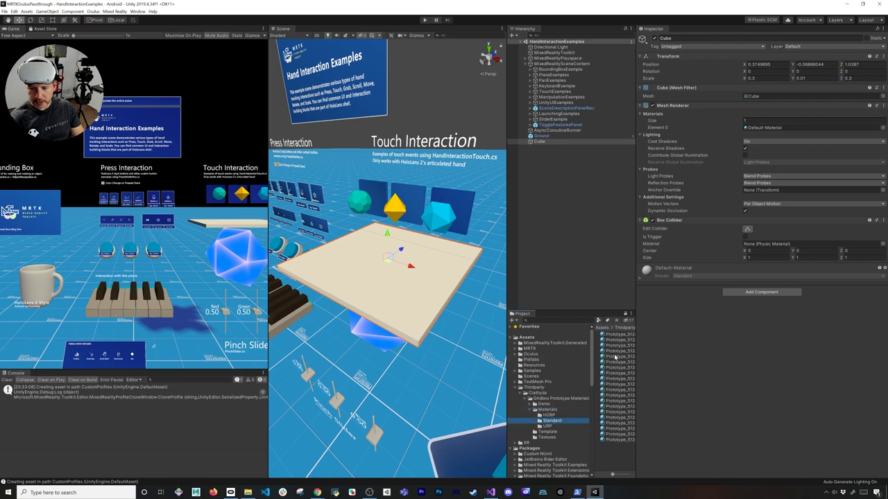
drag(635, 364, 668, 409)
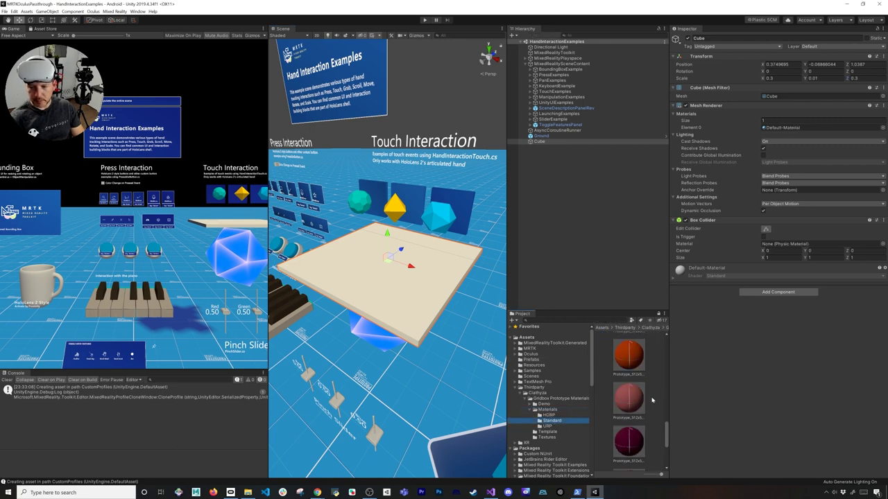
drag(636, 359, 446, 312)
scroll(446, 313, down, 10)
Rename the cube TeleportArea and put it on the TeleportArea layer
click(542, 143)
click(542, 143)
text(Ta)
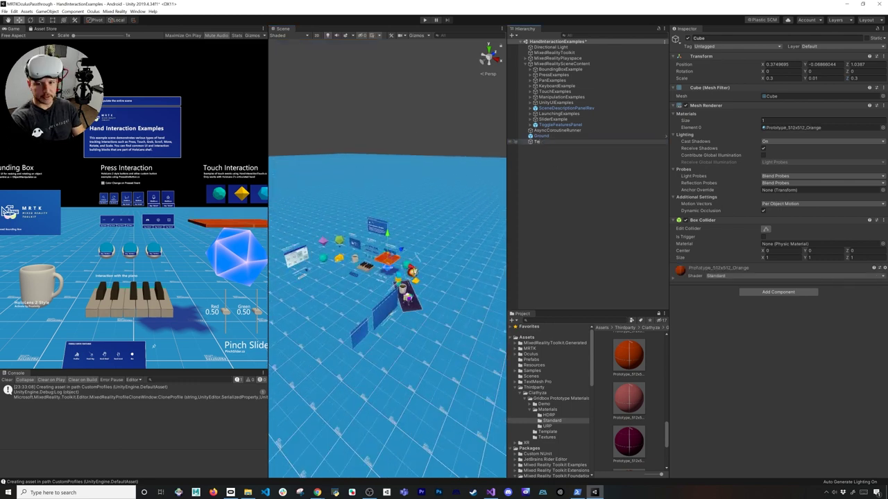
text(eleportArea)
key(Return)
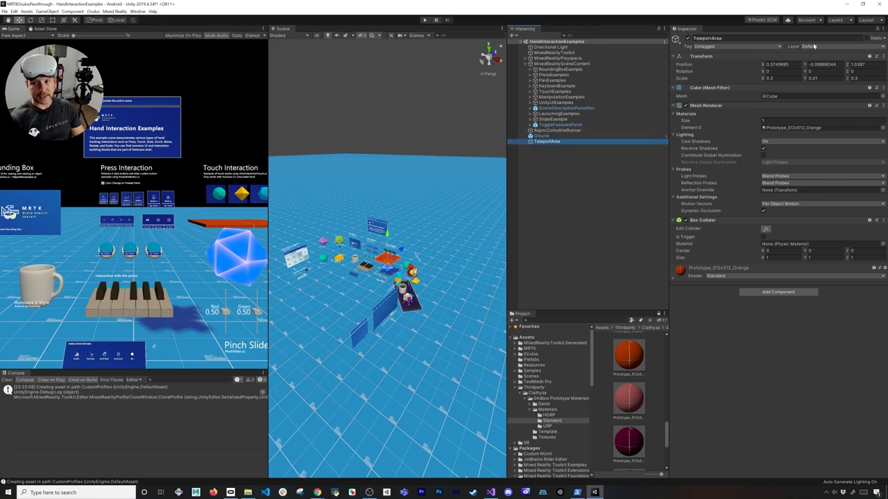
click(815, 47)
click(827, 89)
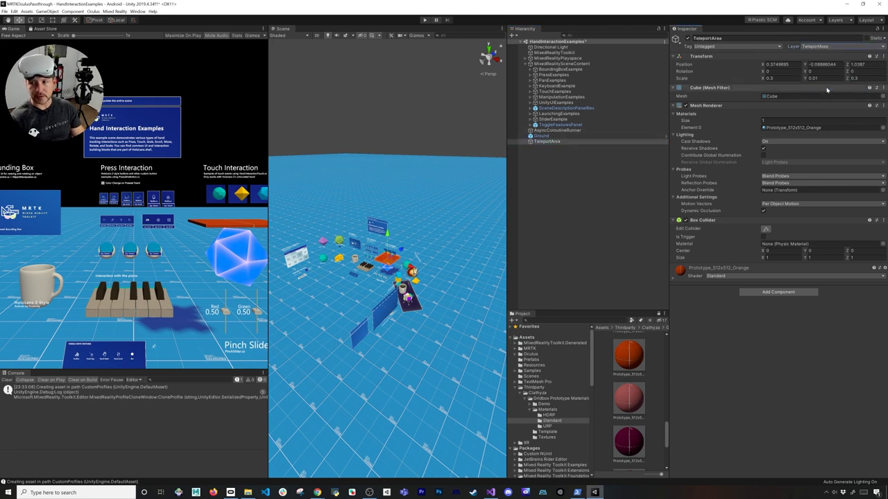
Set the TeleportArea slab's position to 0, 0, 0
click(780, 64)
text(0)
key(Tab)
text(0)
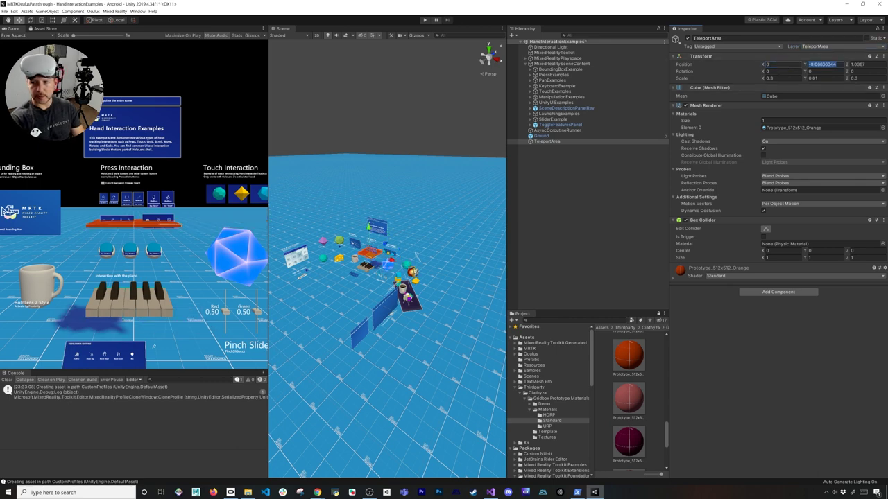
key(Tab)
text(0)
key(Return)
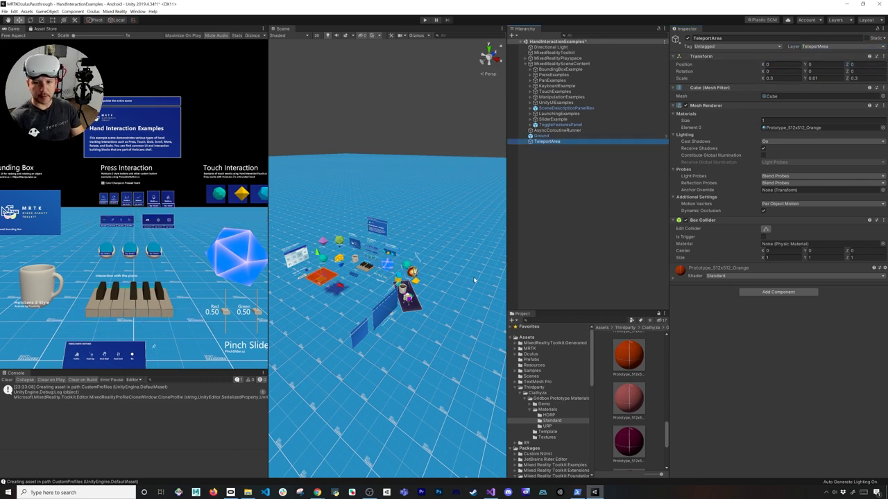
Save TeleportArea as a prefab in the Prefabs folder
click(531, 359)
drag(547, 141, 660, 433)
click(555, 142)
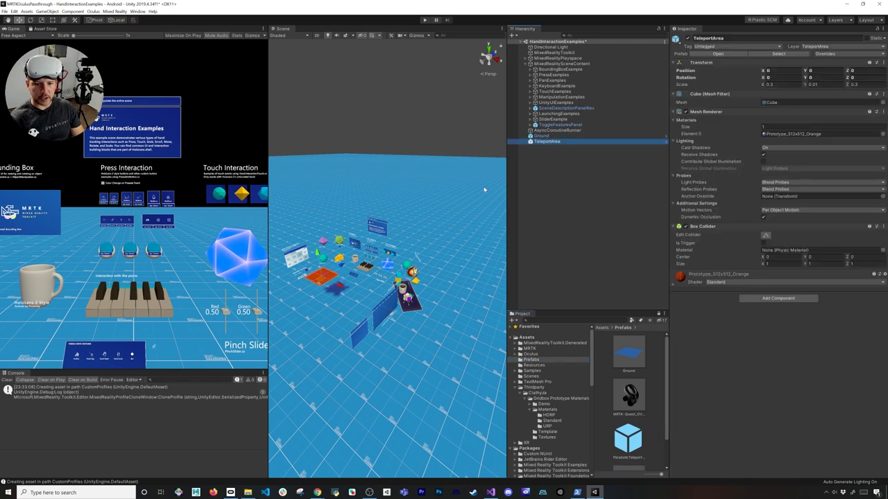
Frame the orange pad and move it slightly forward
mouse_move(361, 271)
alt+mouse_down()
mouse_move(375, 238)
mouse_move(371, 274)
alt+mouse_up()
key(f)
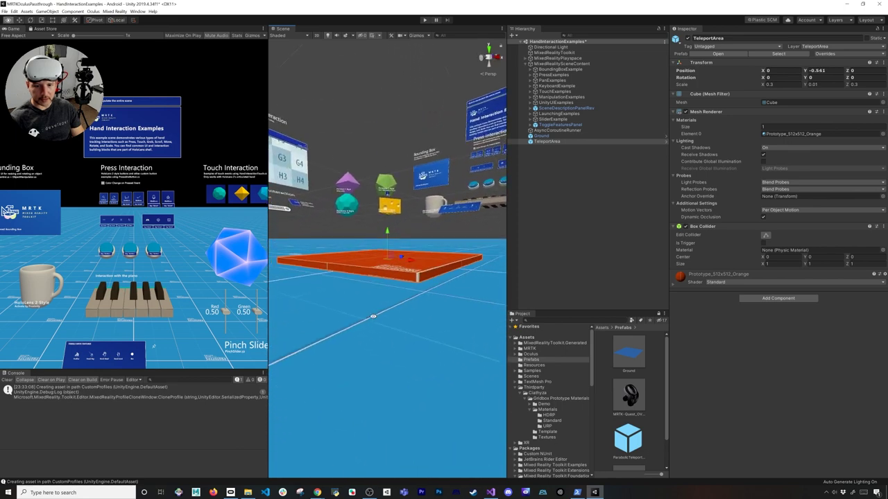
scroll(387, 231, down, 5)
alt+drag(387, 230, 353, 296)
middle_drag(353, 295, 418, 300)
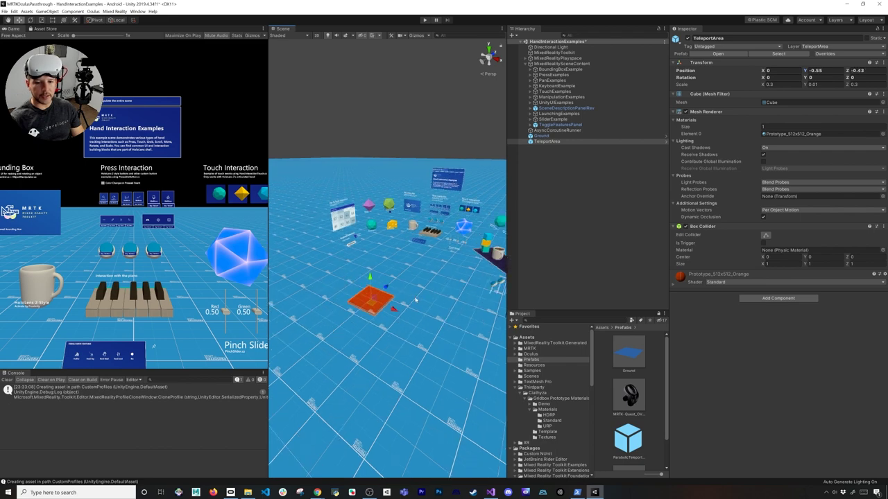
Duplicate the pad twice, placing the first copy further up and to the right
key(ctrl+d)
drag(388, 297, 303, 235)
key(ctrl+d)
scroll(383, 275, down, 3)
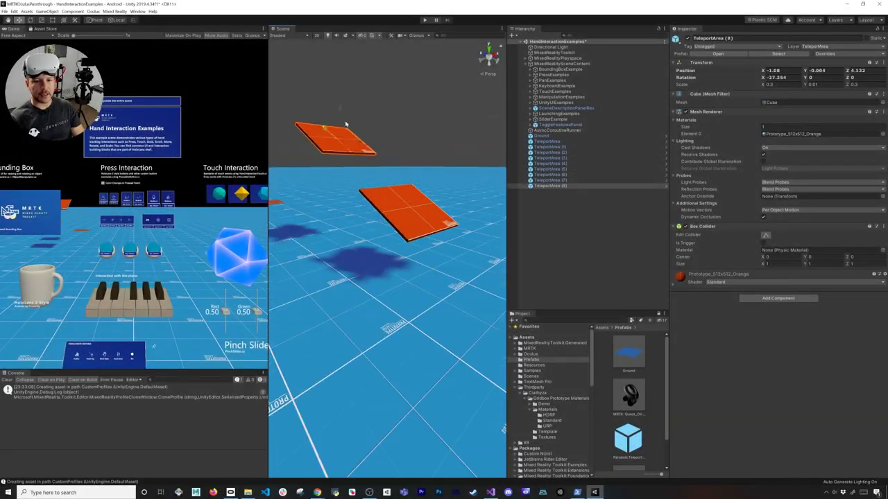
scroll(345, 124, down, 5)
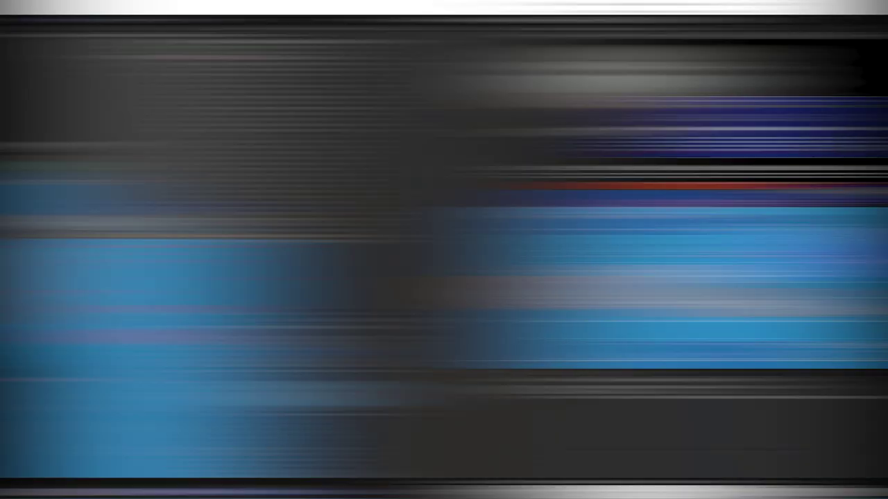